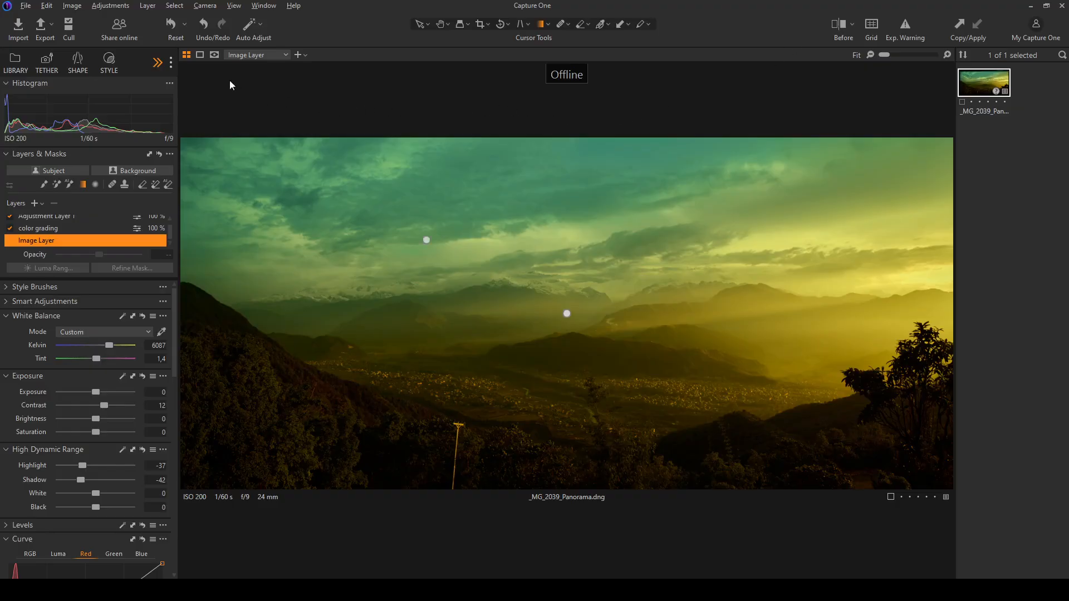
Reset all adjustments on the panorama and crop off its uneven edges to about 25.38 × 11.59 in.
click(172, 29)
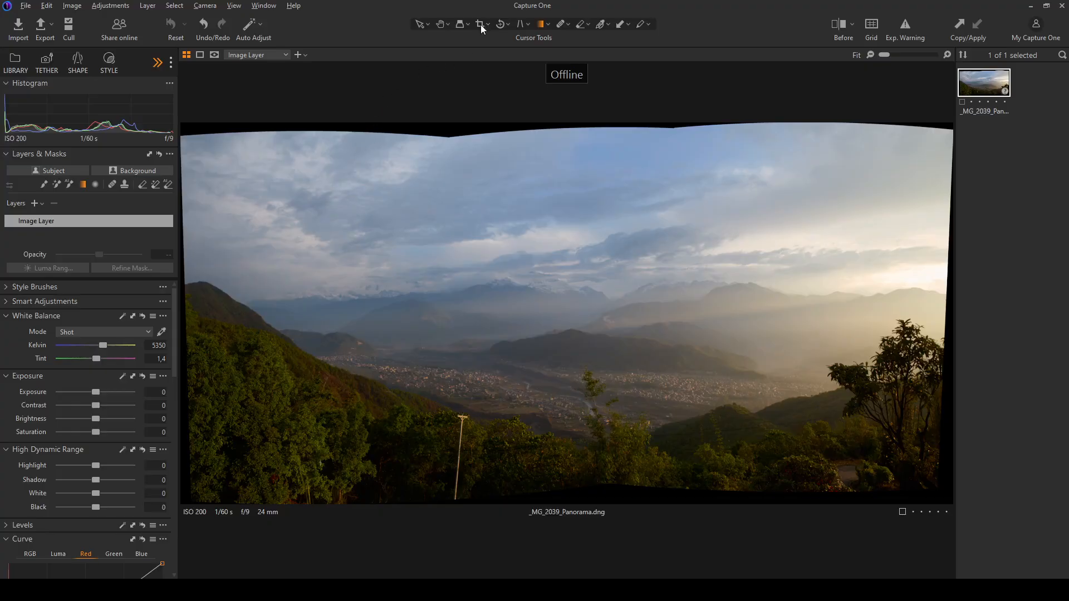
click(480, 25)
drag(561, 123, 569, 141)
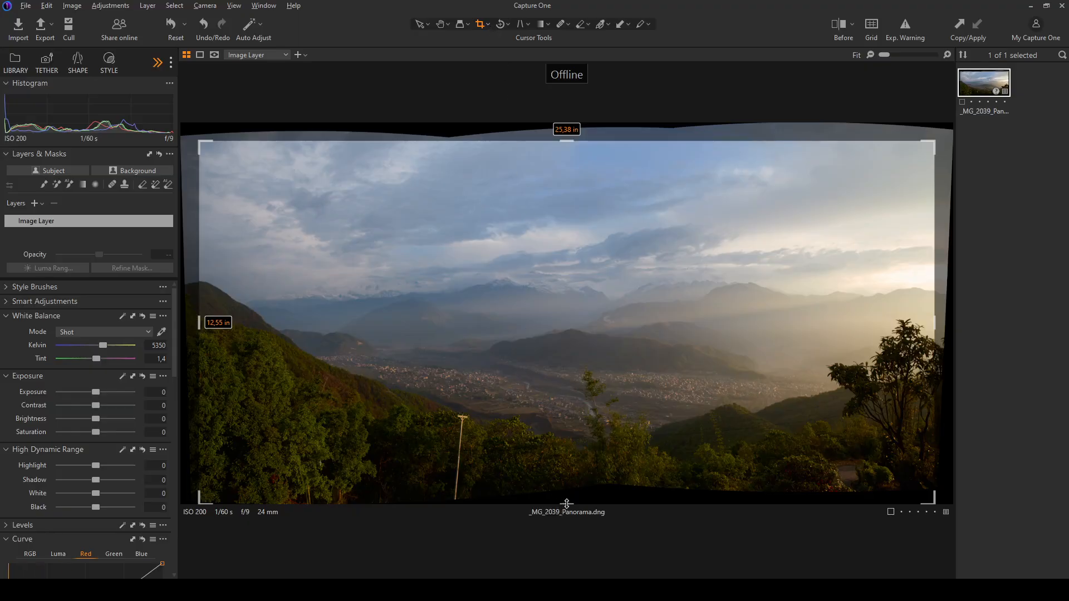
drag(567, 501, 569, 477)
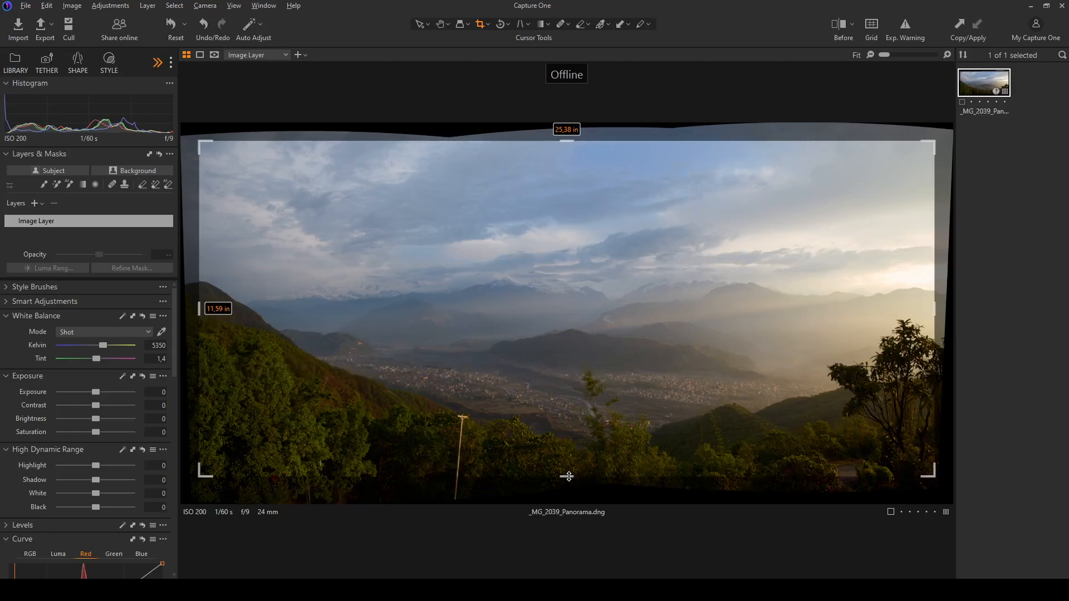
key(h)
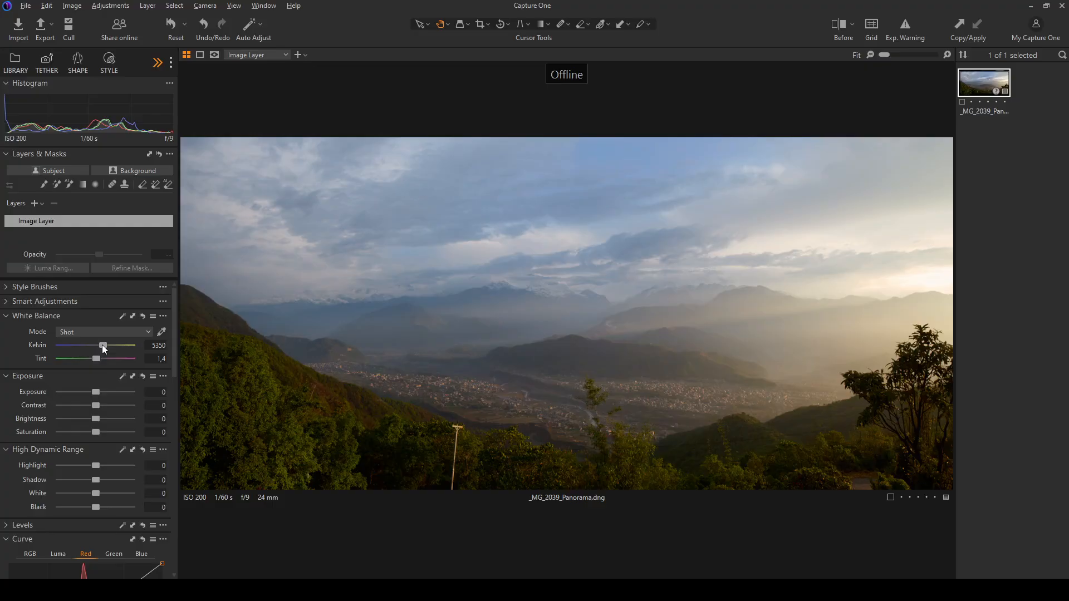
Warm the white balance to 6758 Kelvin and reduce the High Dynamic Range highlights to -22.
drag(102, 346, 113, 350)
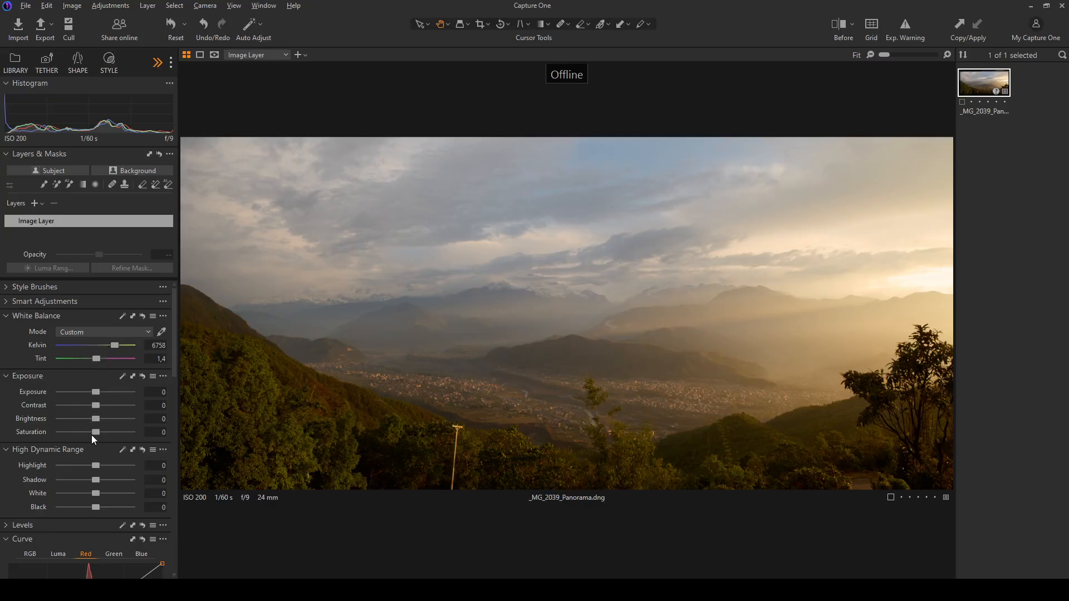
scroll(92, 435, down, 1)
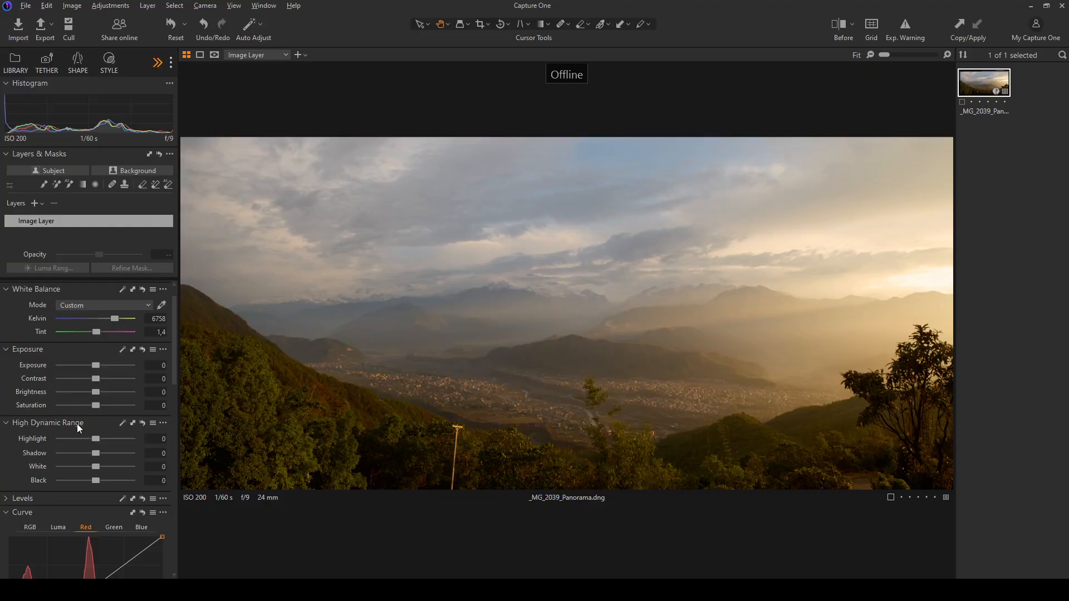
drag(93, 439, 88, 443)
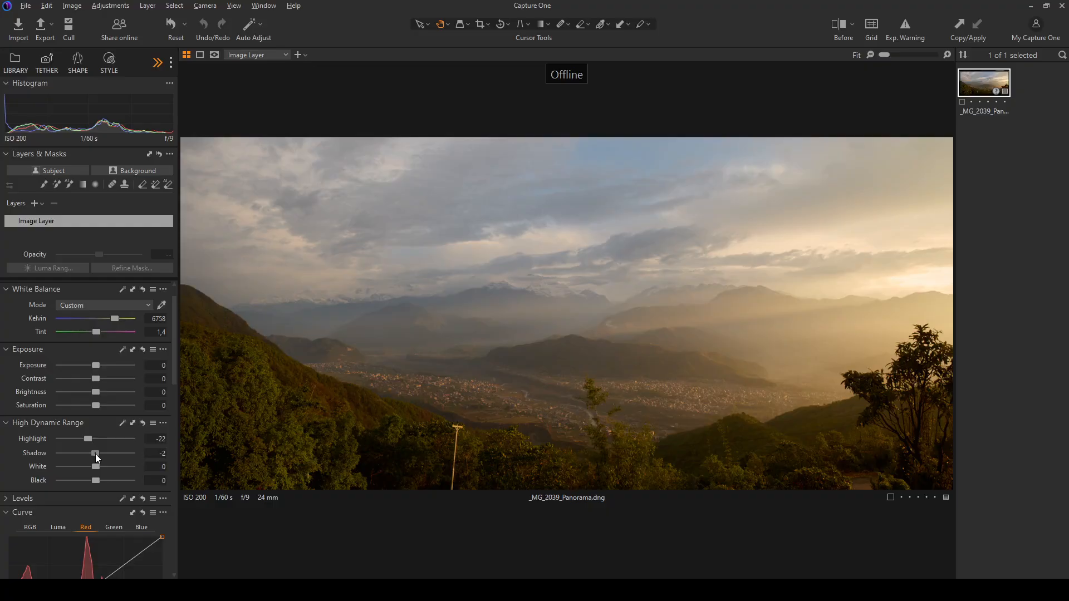
Test a shadow value of 48 on the distant mountains and settle on -14 for the shadows.
drag(98, 453, 113, 453)
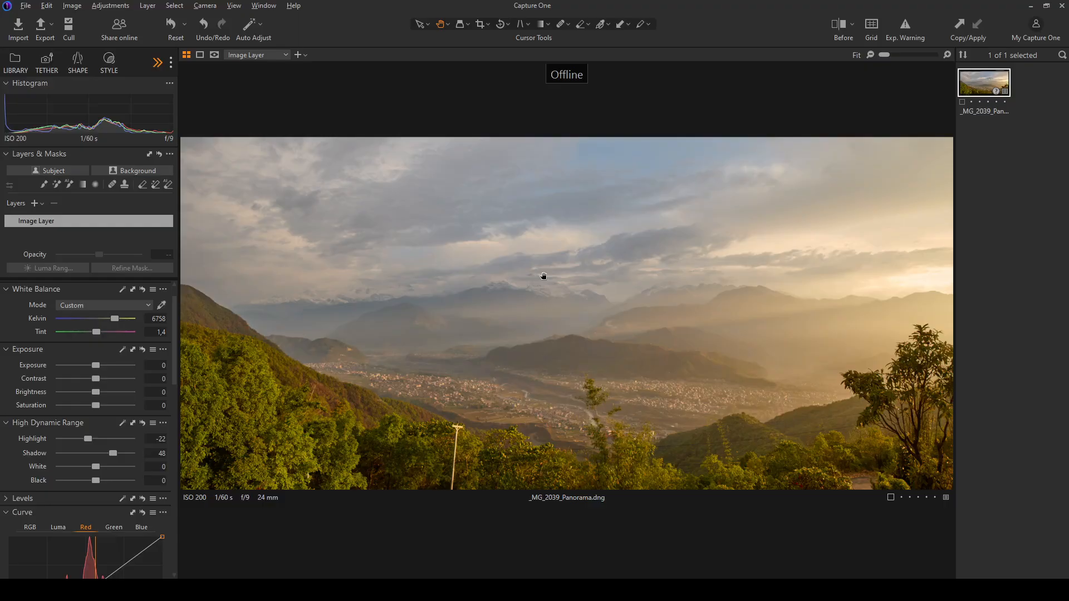
scroll(526, 285, up, 2)
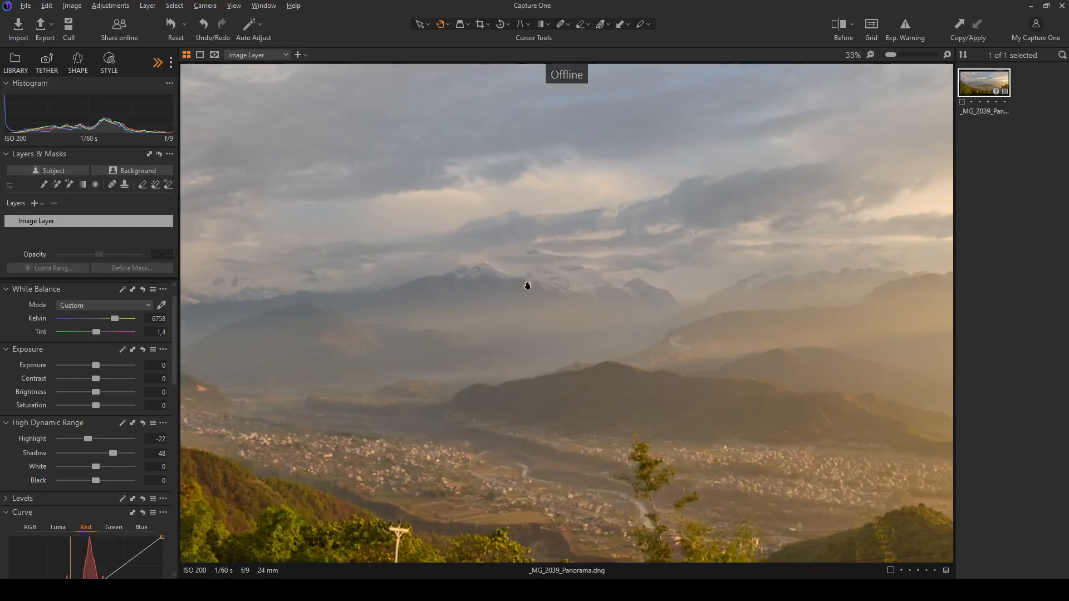
scroll(527, 284, up, 2)
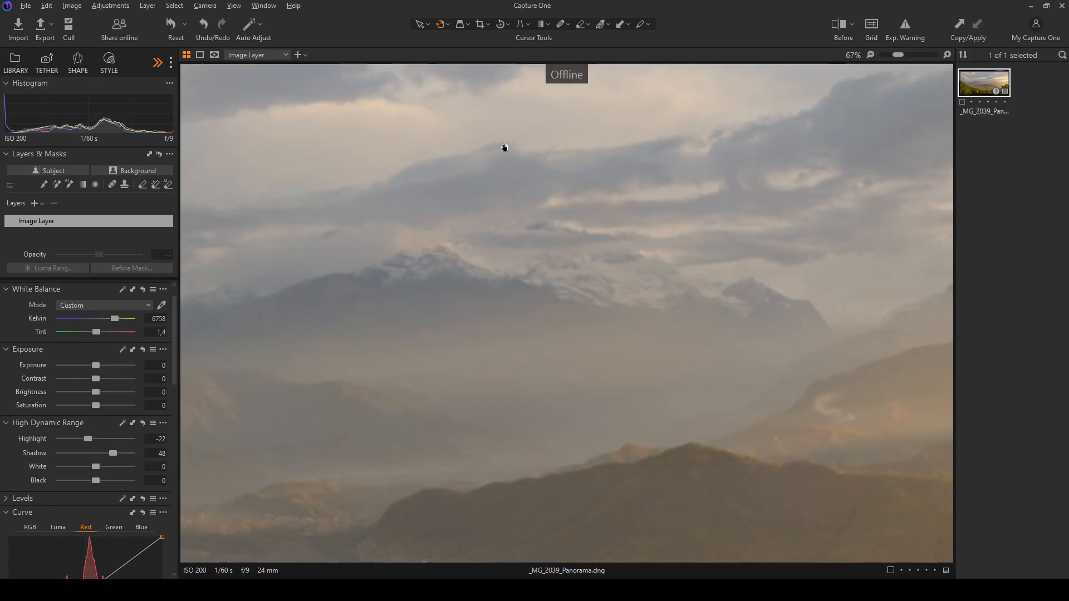
scroll(638, 262, down, 2)
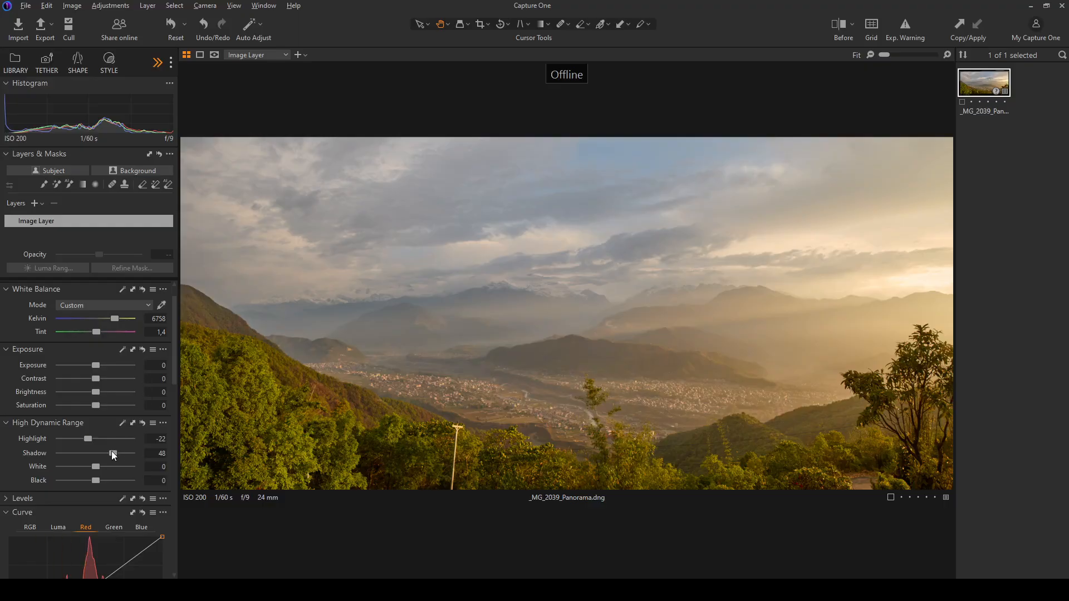
drag(112, 451, 90, 451)
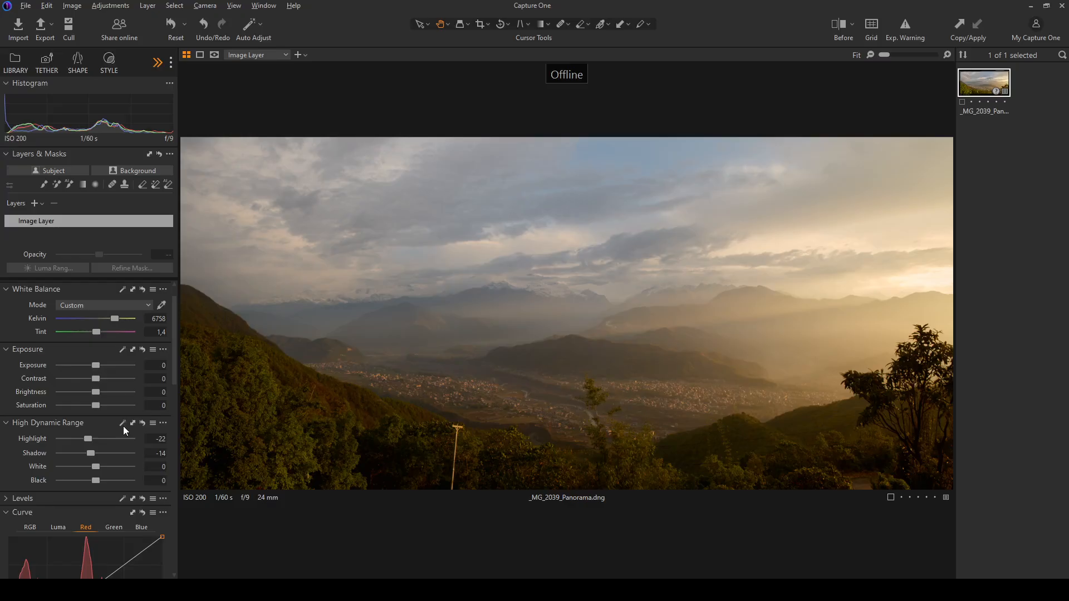
Set Dehaze to 29, Clarity to 16 and Vignetting to about -0.74 on the base image.
scroll(103, 449, down, 5)
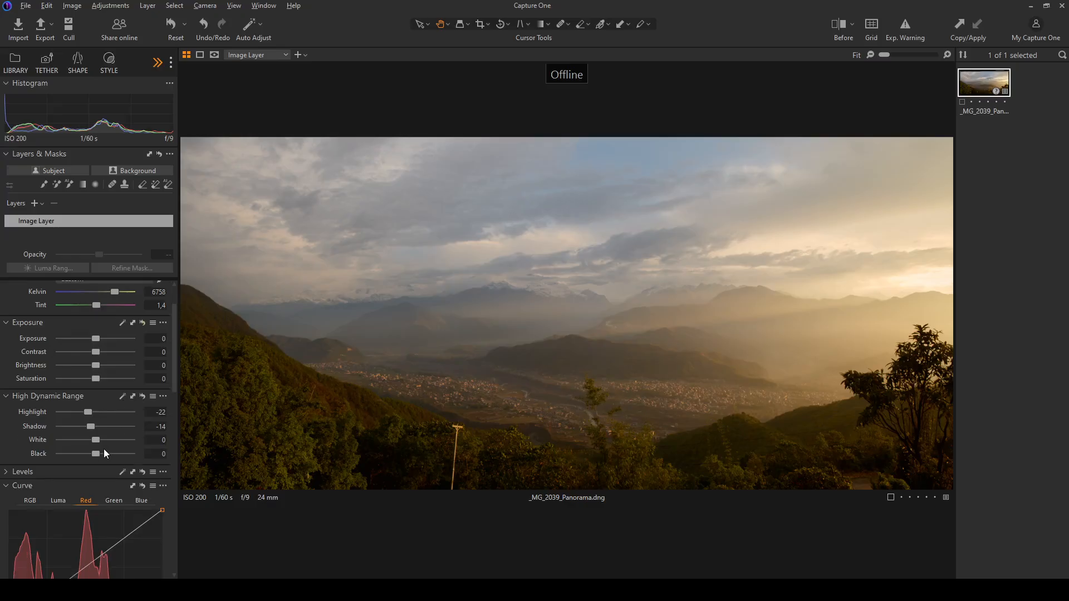
scroll(104, 449, down, 8)
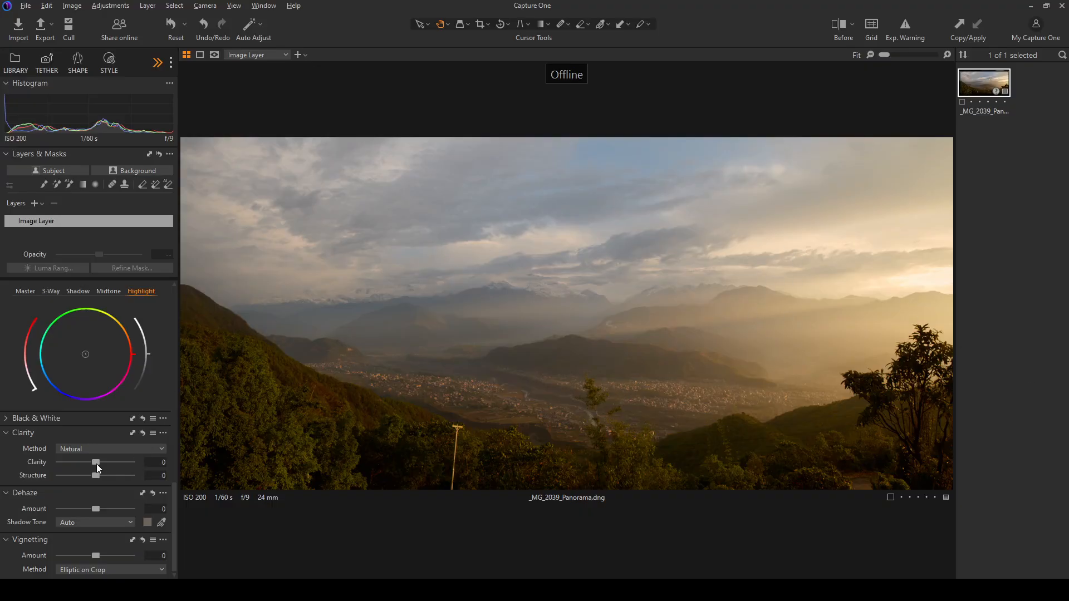
drag(97, 509, 108, 510)
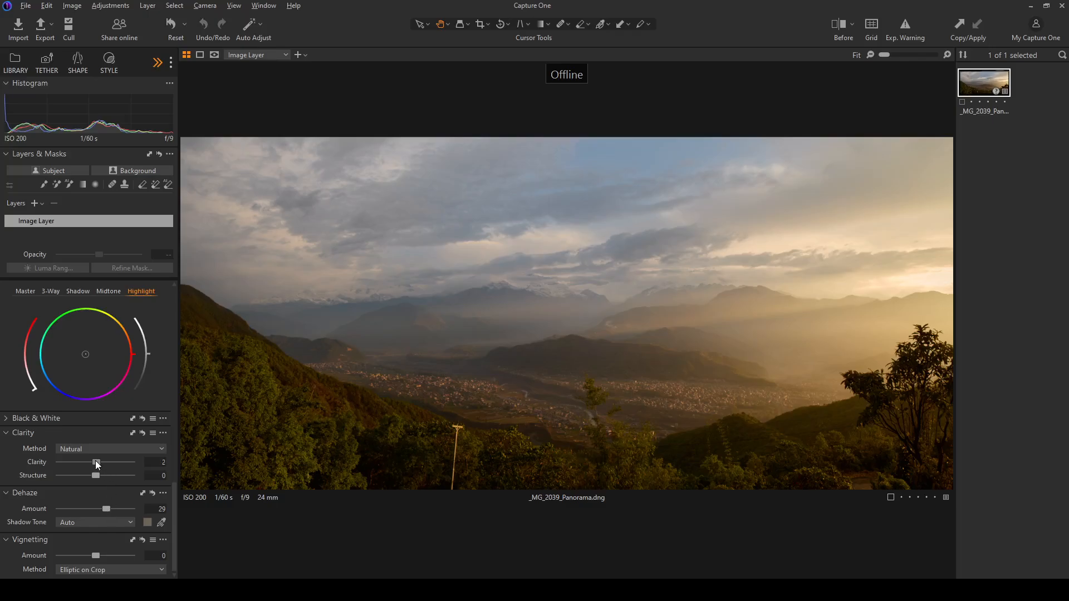
drag(95, 460, 98, 461)
drag(95, 556, 88, 556)
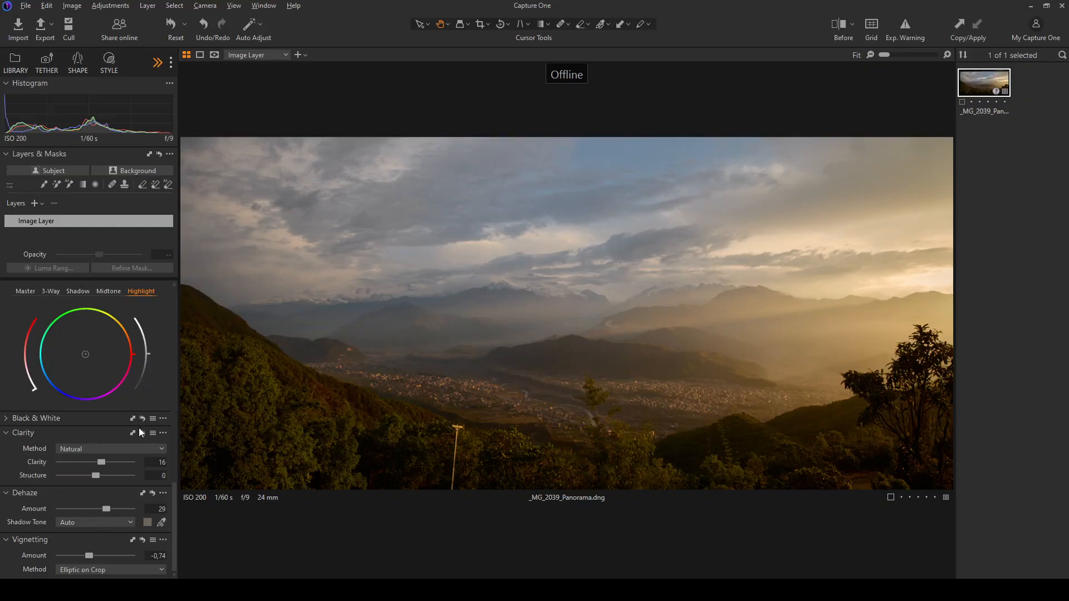
Add an empty adjustment layer that is switched off, and a new filled layer above it.
scroll(140, 433, up, 10)
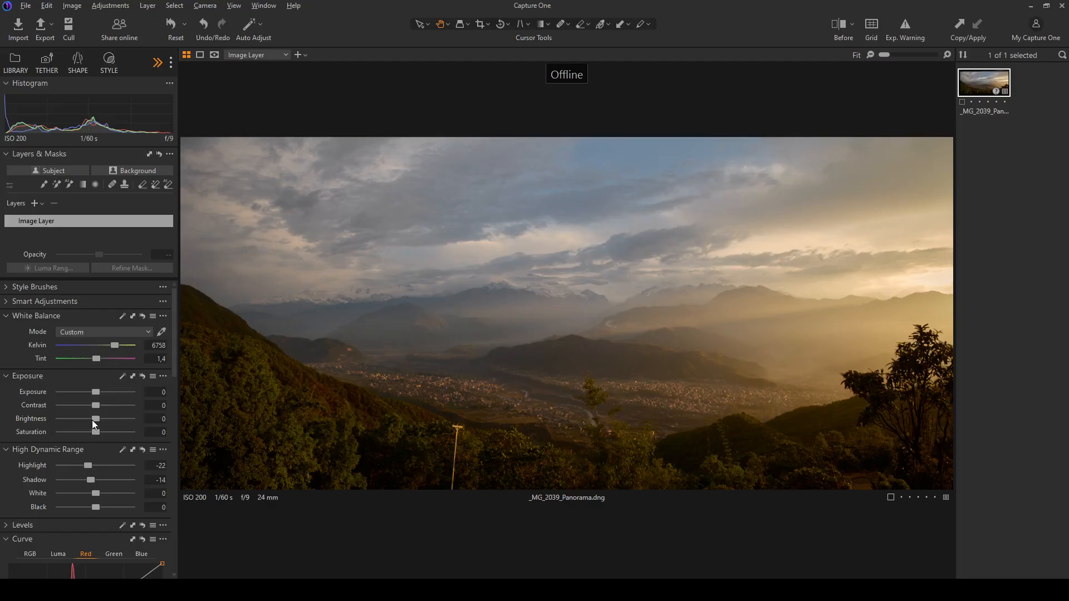
click(35, 203)
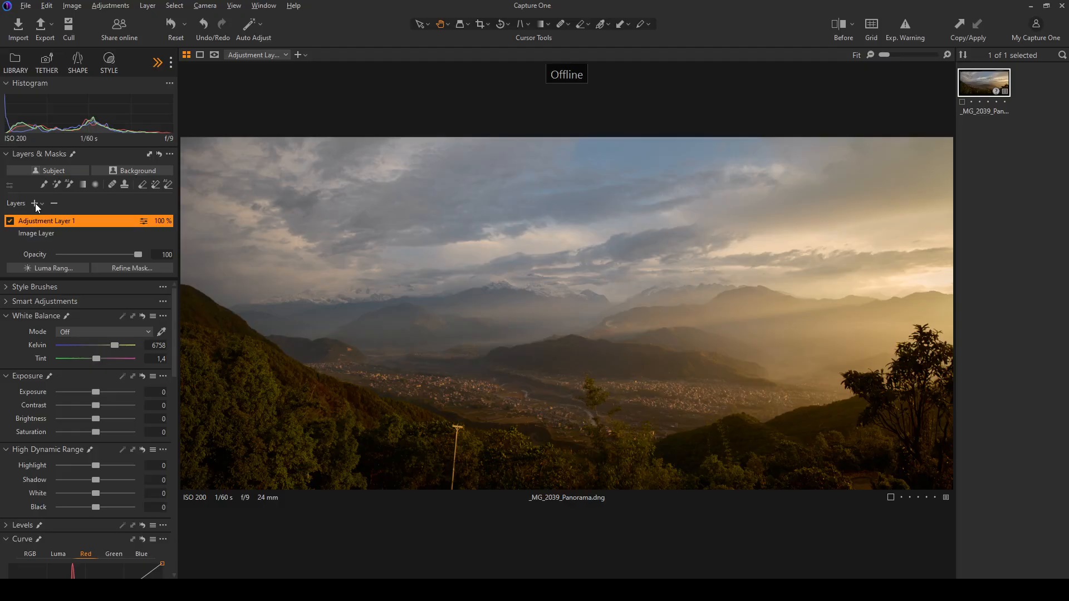
click(10, 222)
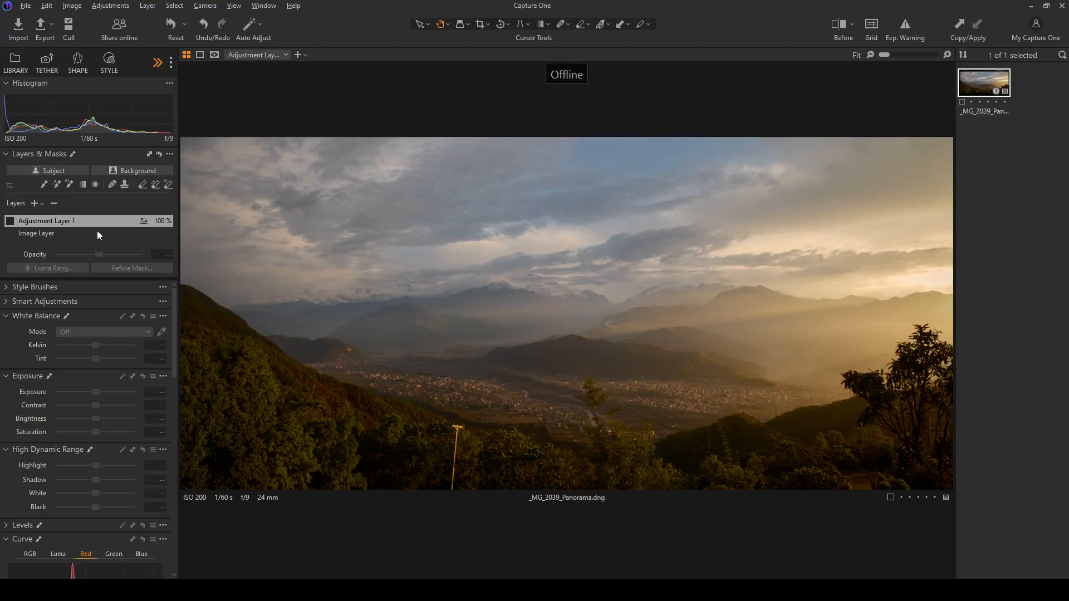
key(ctrl+shift+n)
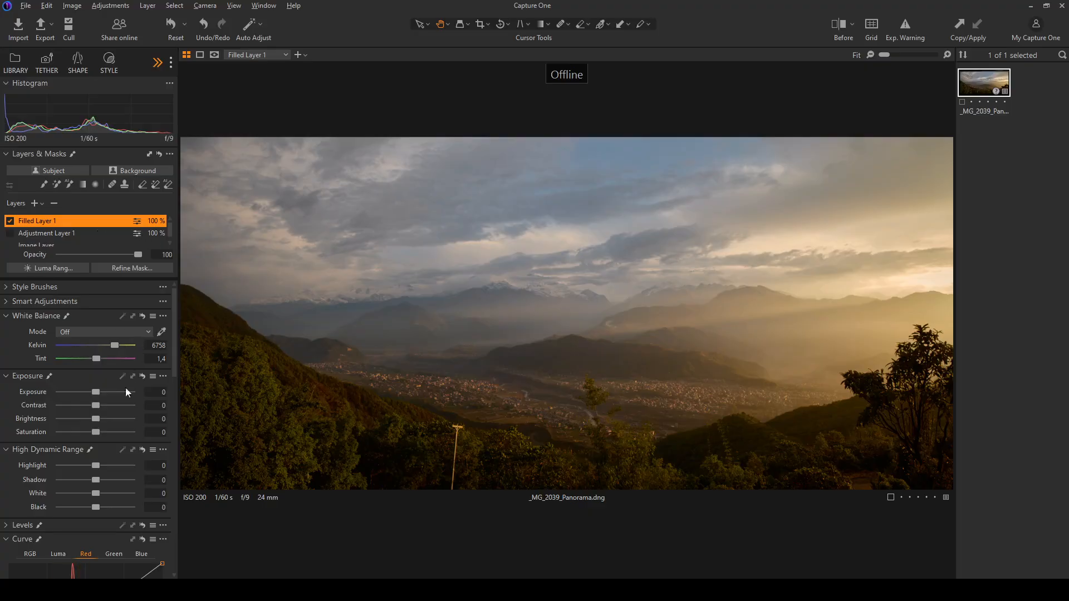
On the filled layer's blue curve, lower the white point to output 173 and pull the midtones down slightly.
scroll(112, 398, down, 5)
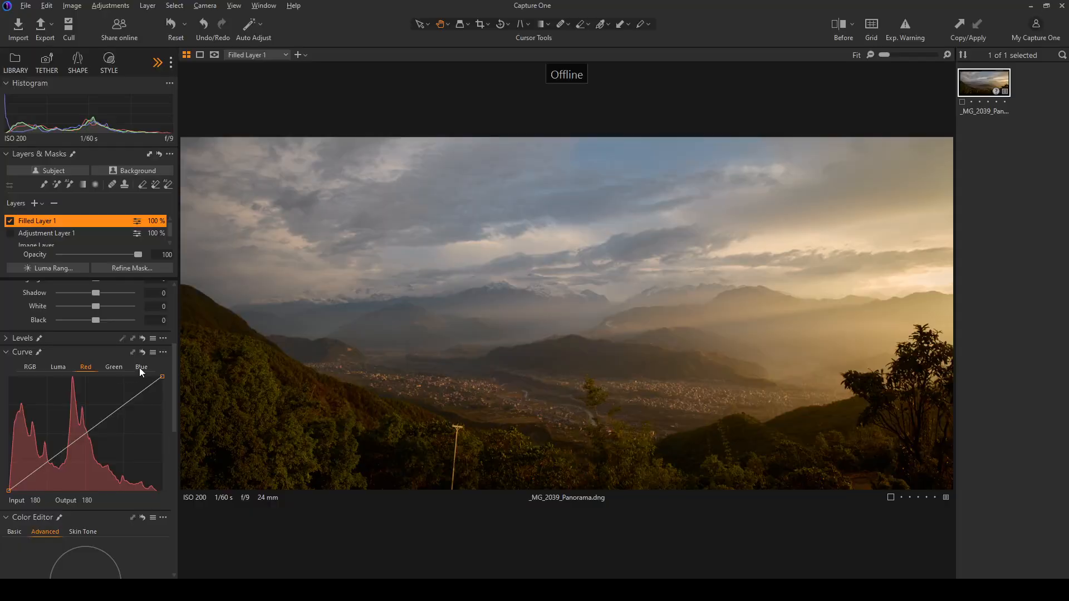
click(139, 368)
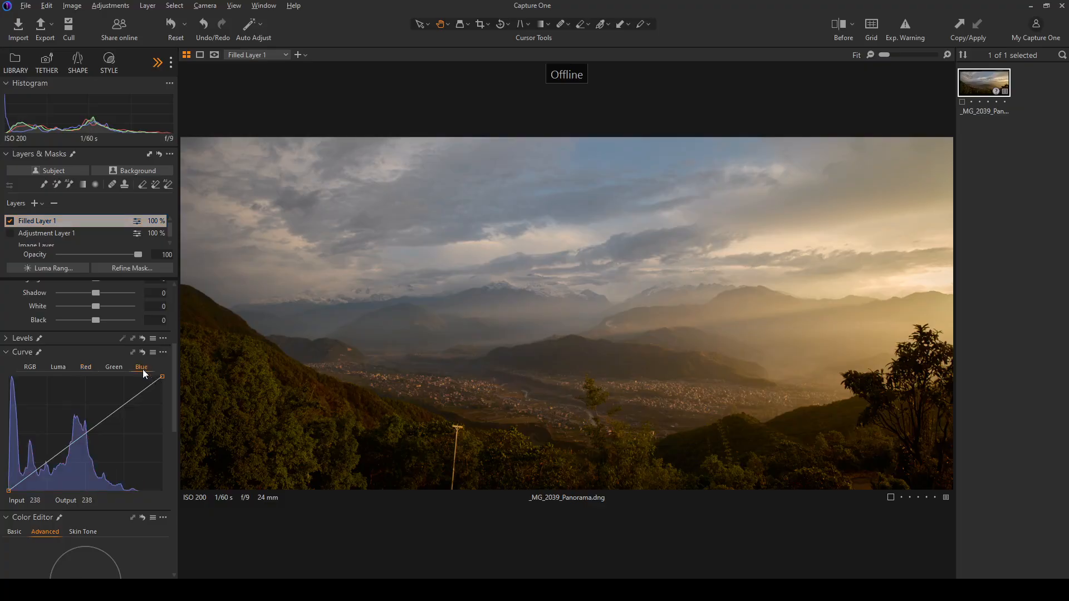
drag(162, 377, 184, 405)
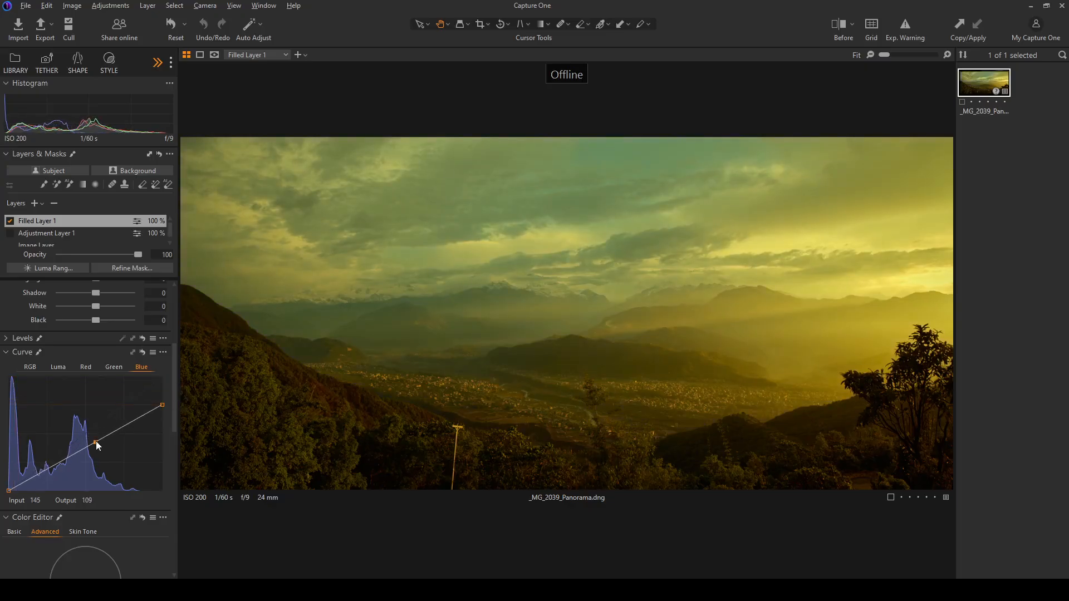
drag(97, 443, 98, 447)
drag(163, 406, 165, 412)
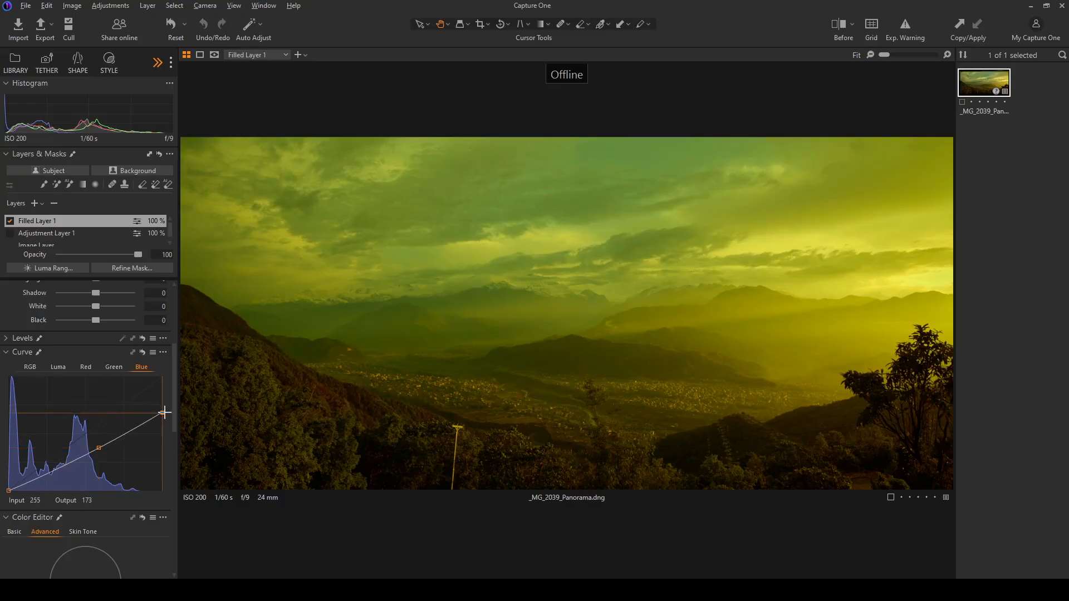
click(98, 449)
Raise the blue curve's white point to an output of about 193 and fine-tune its midtone point.
scroll(126, 419, down, 4)
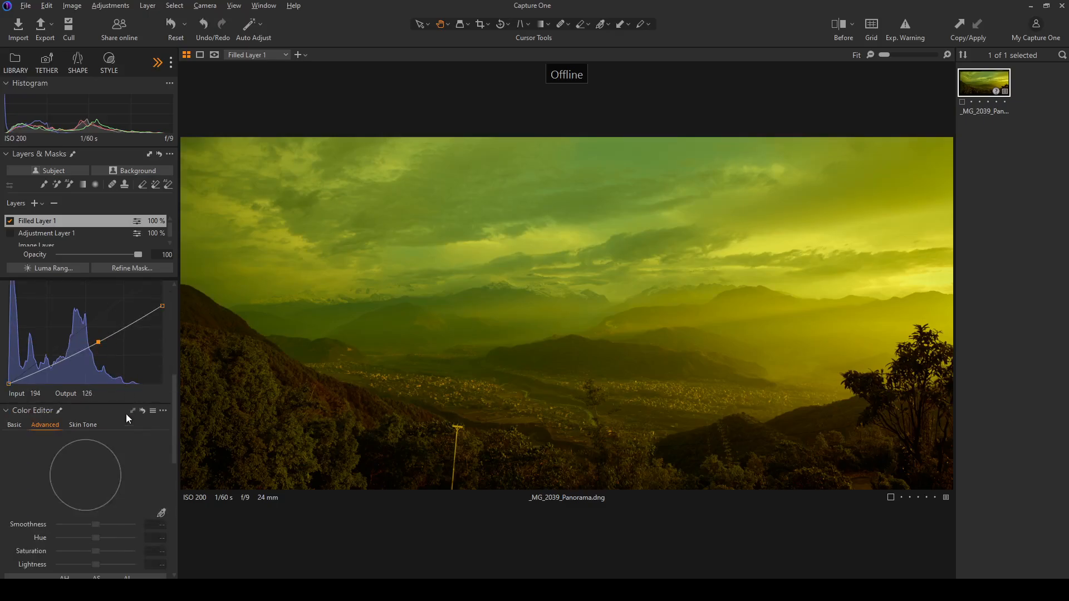
scroll(127, 419, down, 3)
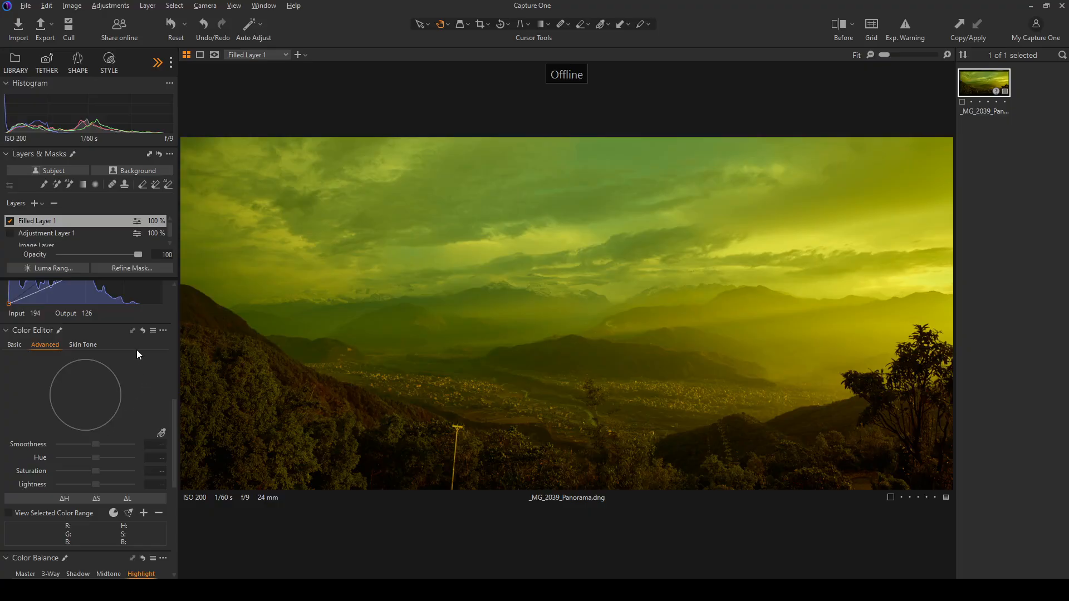
scroll(136, 352, up, 4)
drag(99, 368, 102, 364)
drag(162, 331, 165, 323)
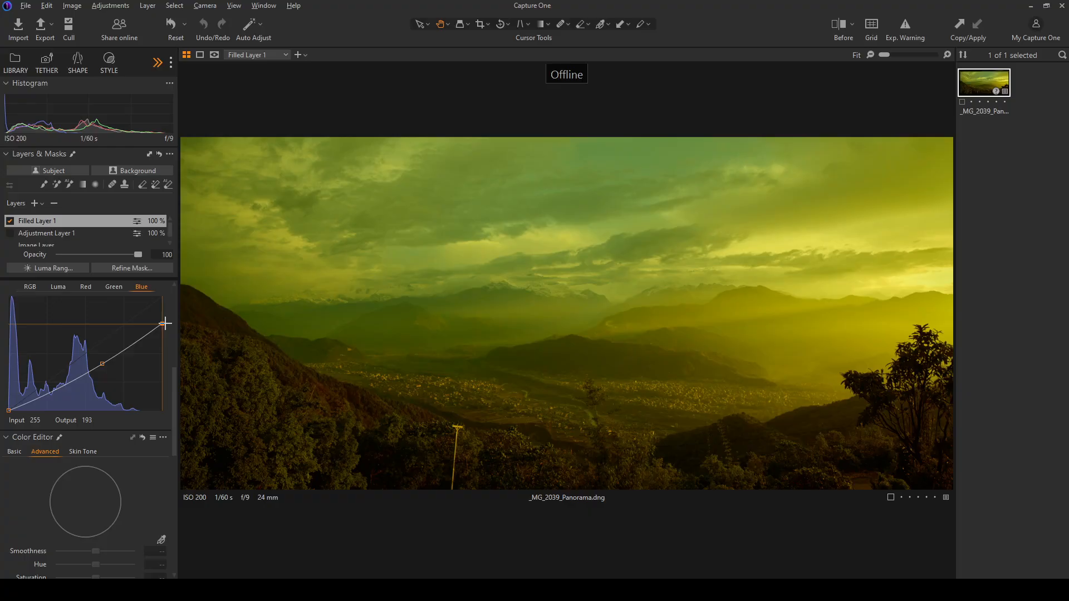
drag(165, 324, 165, 323)
Lower the green curve's midtones to output 136 at input 141, and nudge the red curve's midtones slightly.
click(88, 288)
click(111, 289)
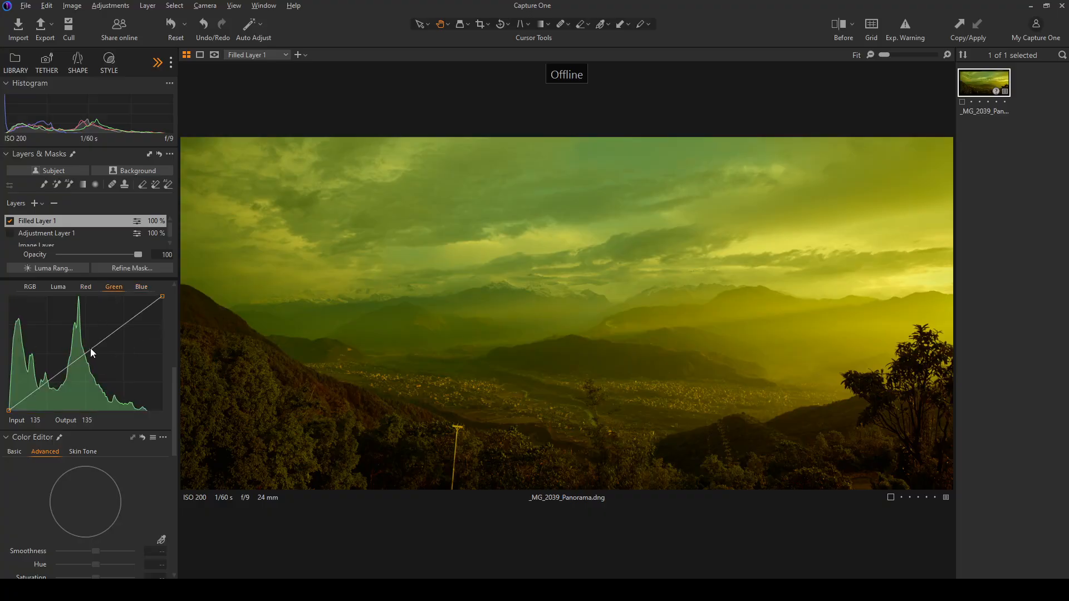
drag(91, 349, 93, 350)
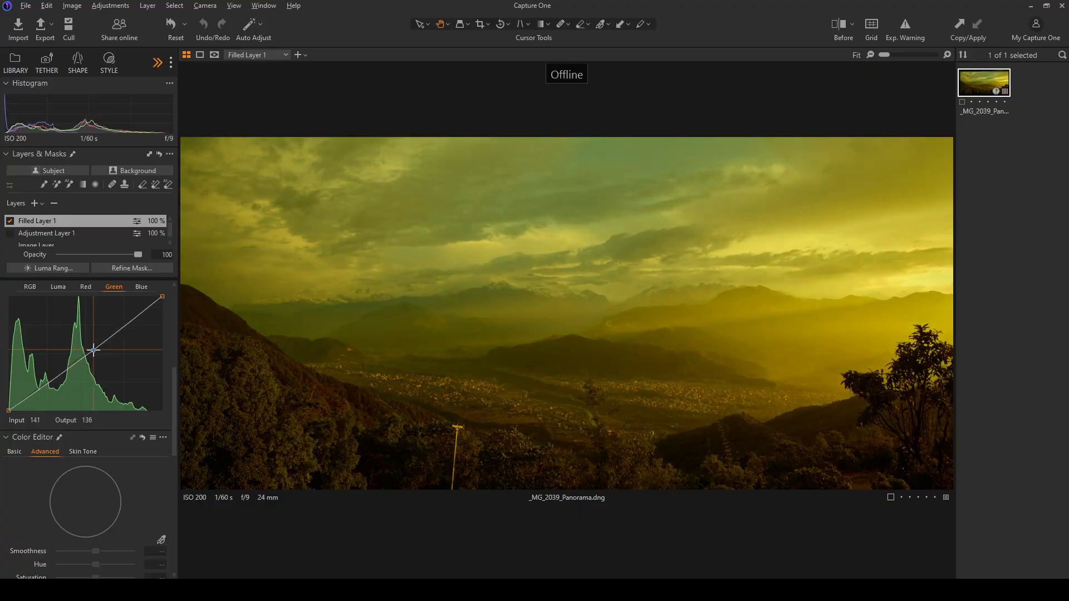
click(84, 288)
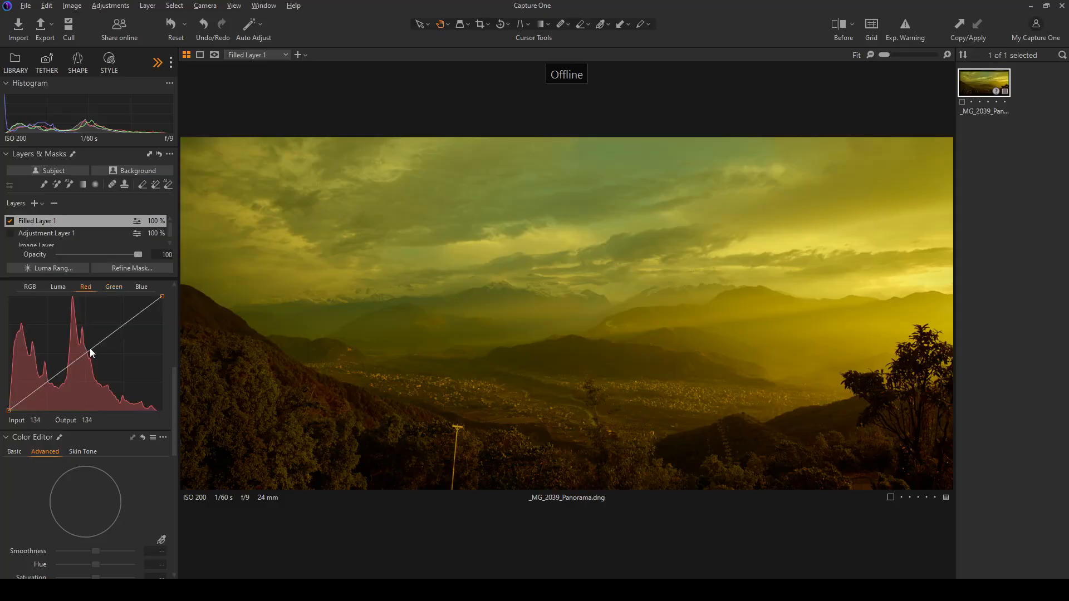
drag(90, 349, 90, 350)
Review the RGB, green and blue curves of the filled layer.
click(31, 284)
scroll(141, 397, down, 1)
scroll(135, 382, up, 3)
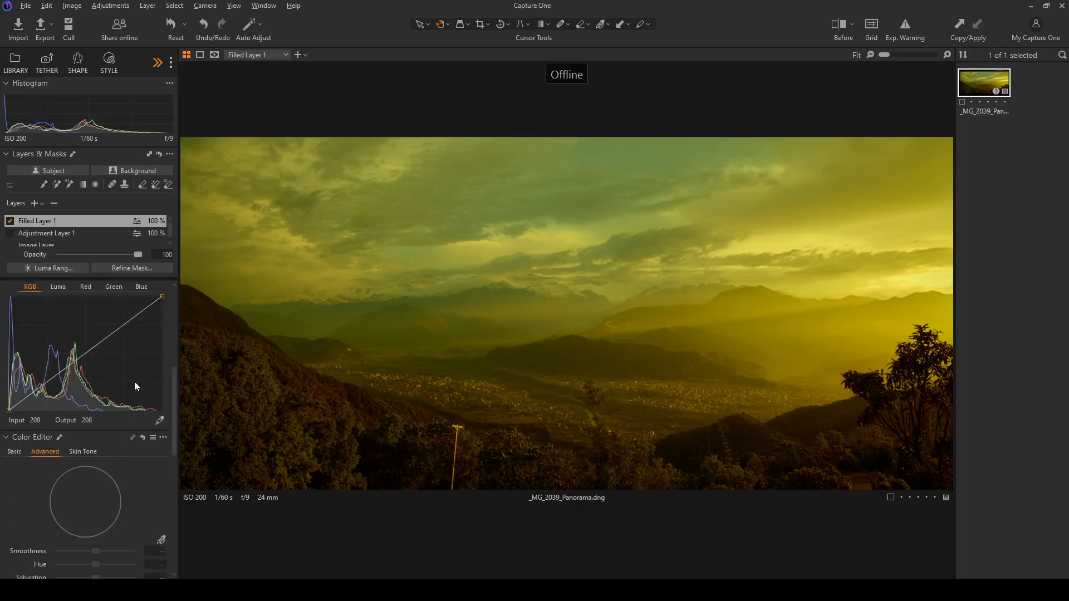
click(141, 367)
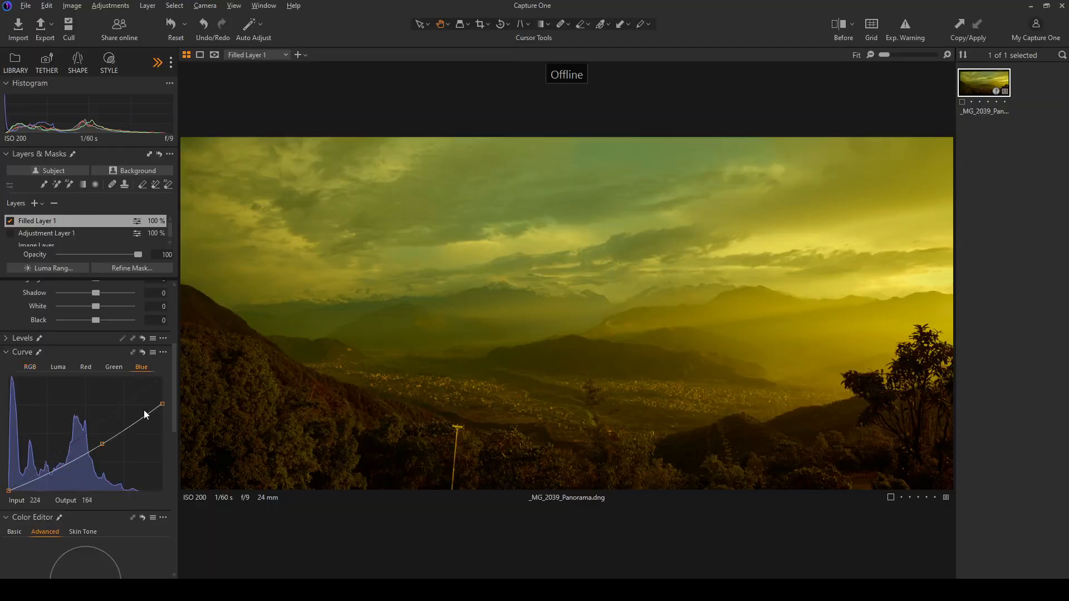
click(115, 366)
click(139, 368)
Sample the yellow haze above the hills near the tree as an advanced Color Editor range and widen that range.
scroll(96, 384, down, 5)
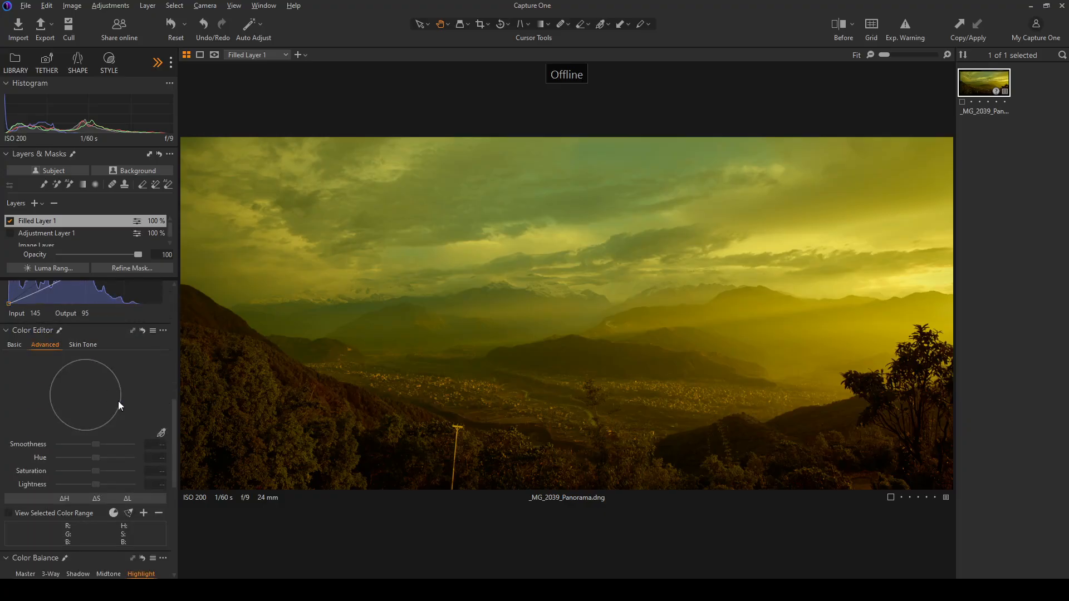
click(161, 433)
click(835, 323)
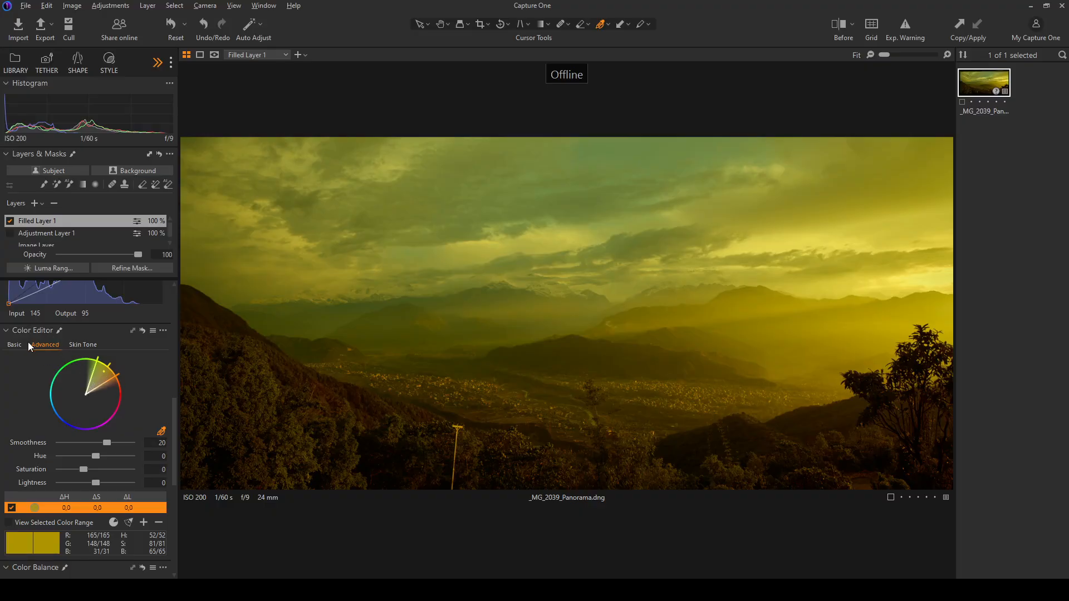
drag(112, 380, 116, 385)
Fine-tune the sampled yellow range's saturation and reset its hue shift.
mouse_move(95, 455)
mouse_down()
mouse_move(66, 453)
mouse_move(130, 456)
mouse_move(94, 455)
mouse_up()
mouse_move(85, 470)
mouse_down()
mouse_move(103, 472)
mouse_move(67, 478)
mouse_move(93, 476)
mouse_move(83, 471)
mouse_up()
double_click(93, 456)
Add a new adjustment layer and mask the sky with a slanted linear gradient that fades out toward the distant mountains, checking the mask overlay.
key(ctrl+l)
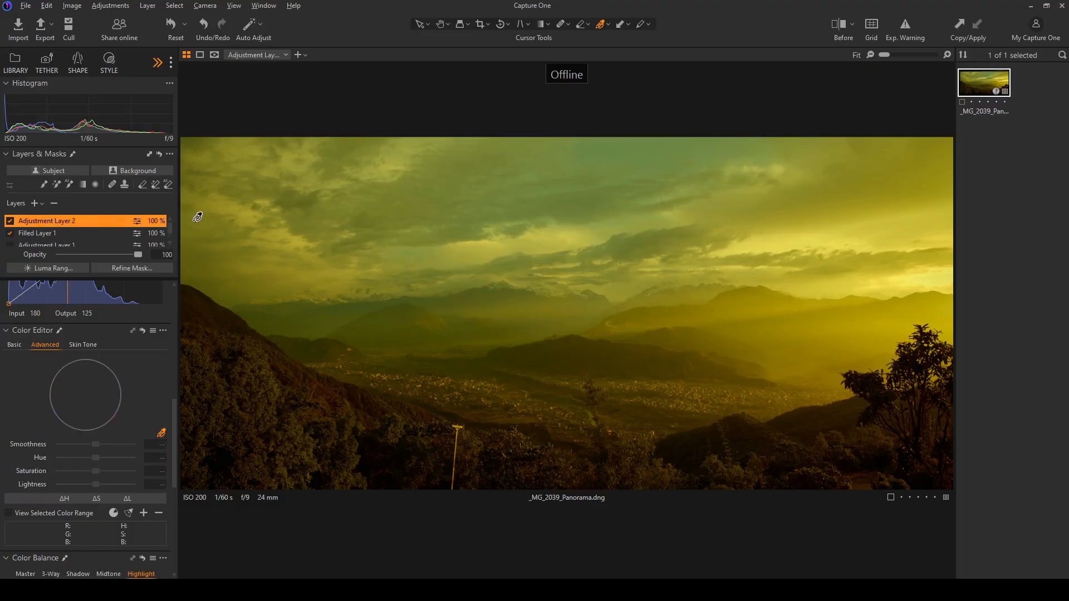
click(82, 186)
drag(461, 222, 489, 365)
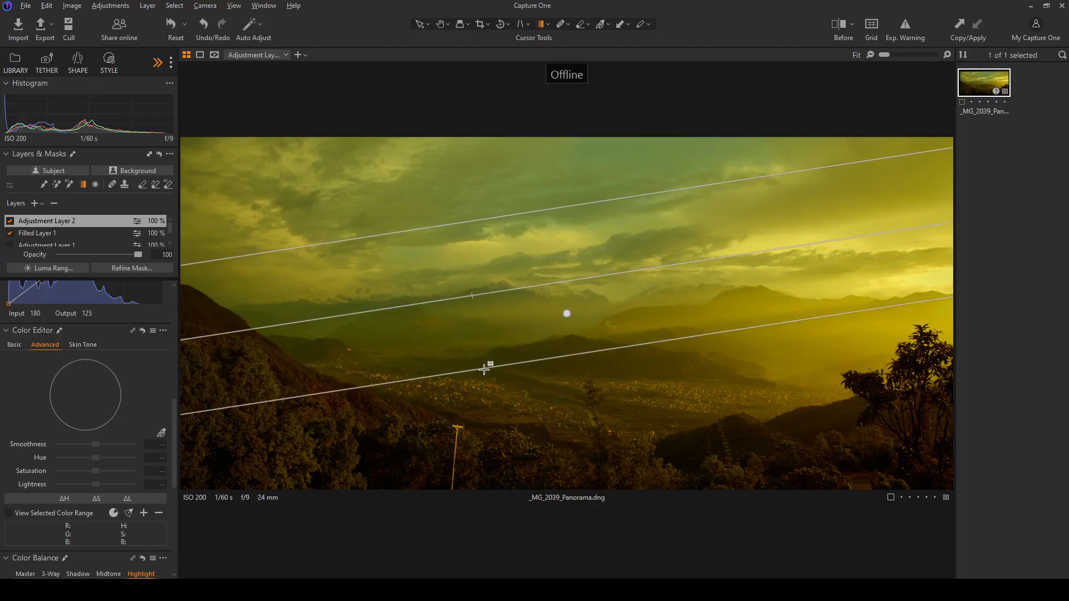
drag(431, 231, 415, 180)
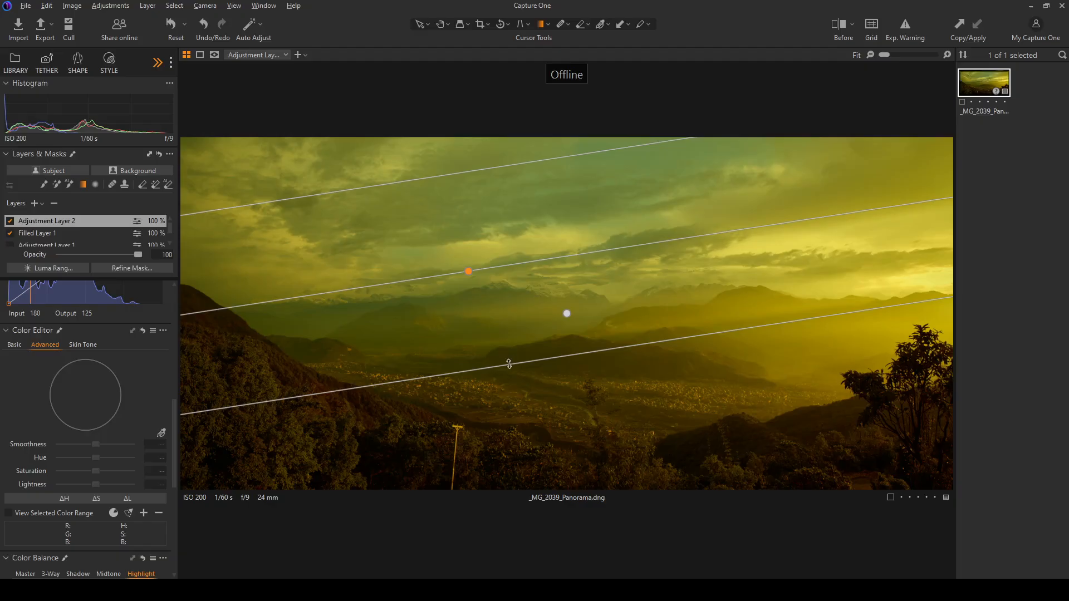
drag(508, 363, 490, 317)
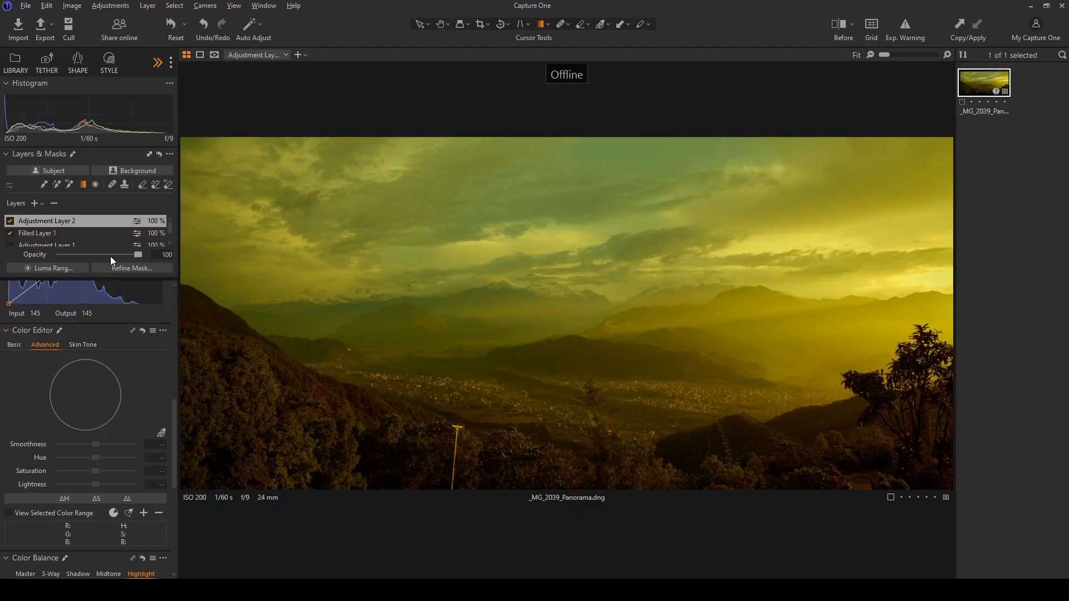
key(m)
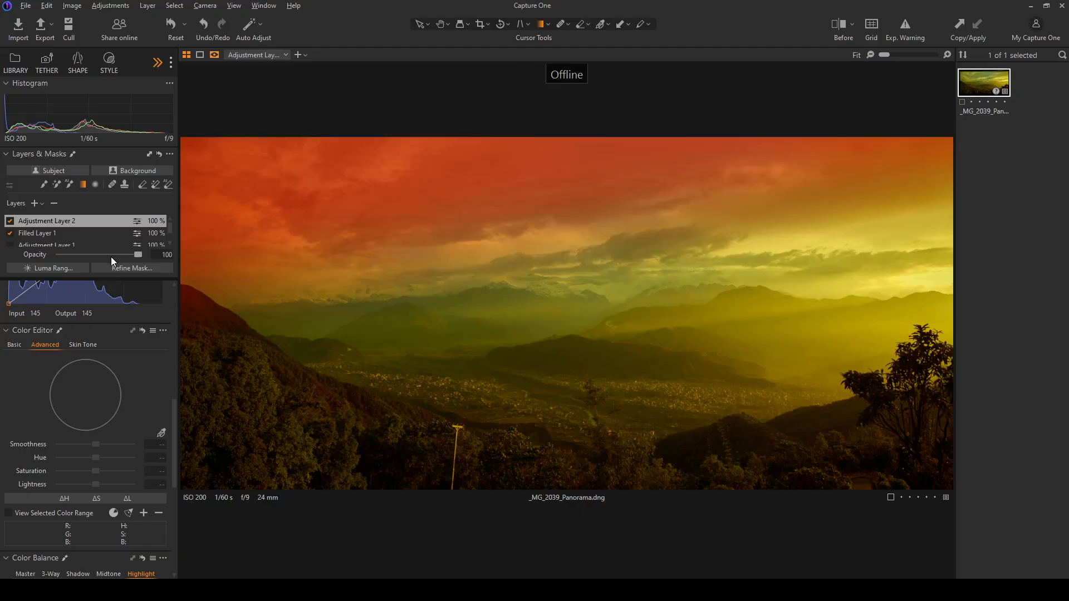
key(m)
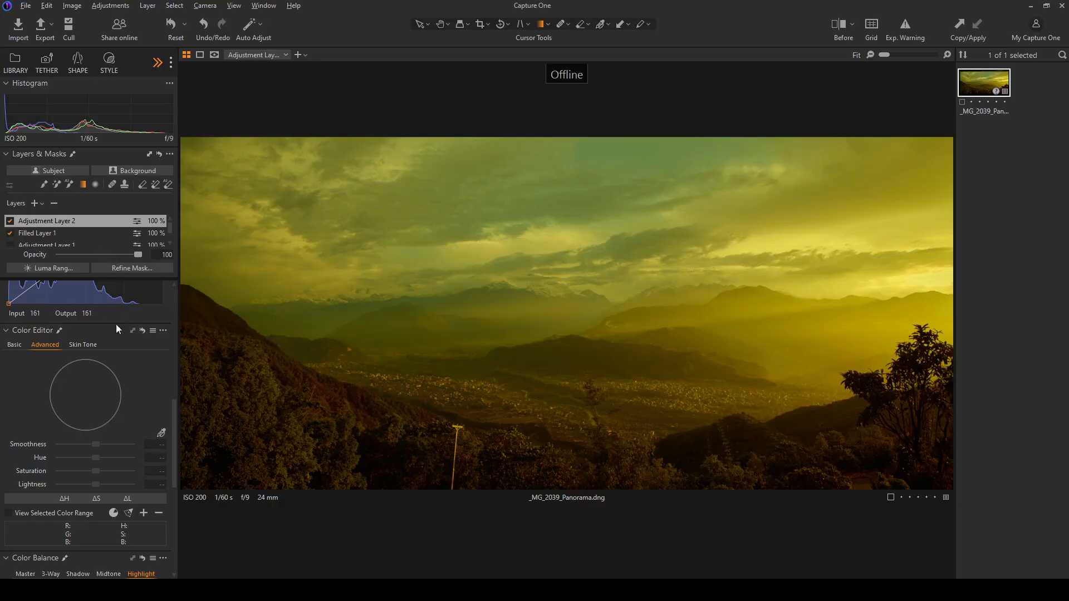
Cool the masked sky to a white balance of 3204 Kelvin and reduce its saturation to -43.
scroll(145, 356, up, 10)
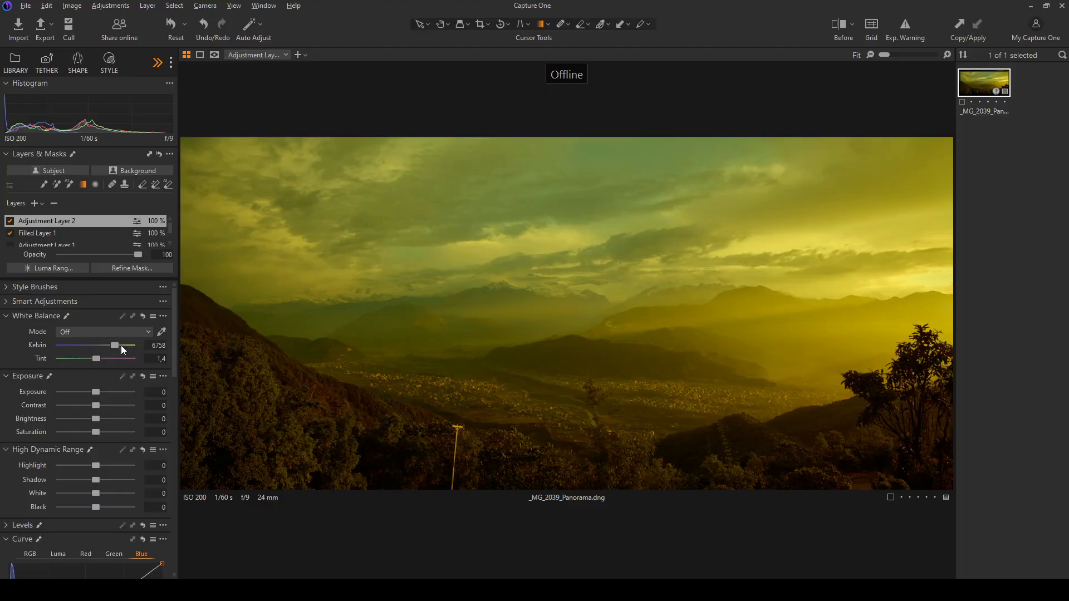
drag(113, 346, 89, 336)
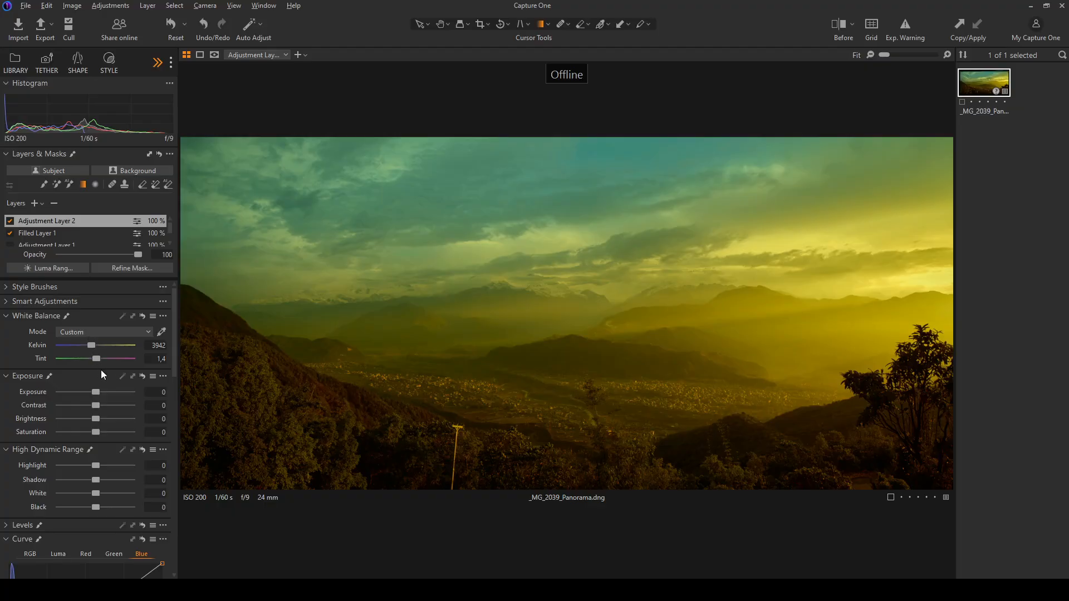
drag(94, 430, 85, 424)
drag(90, 345, 85, 346)
drag(86, 433, 82, 433)
Compare the graded panorama with its unedited version several times.
click(840, 23)
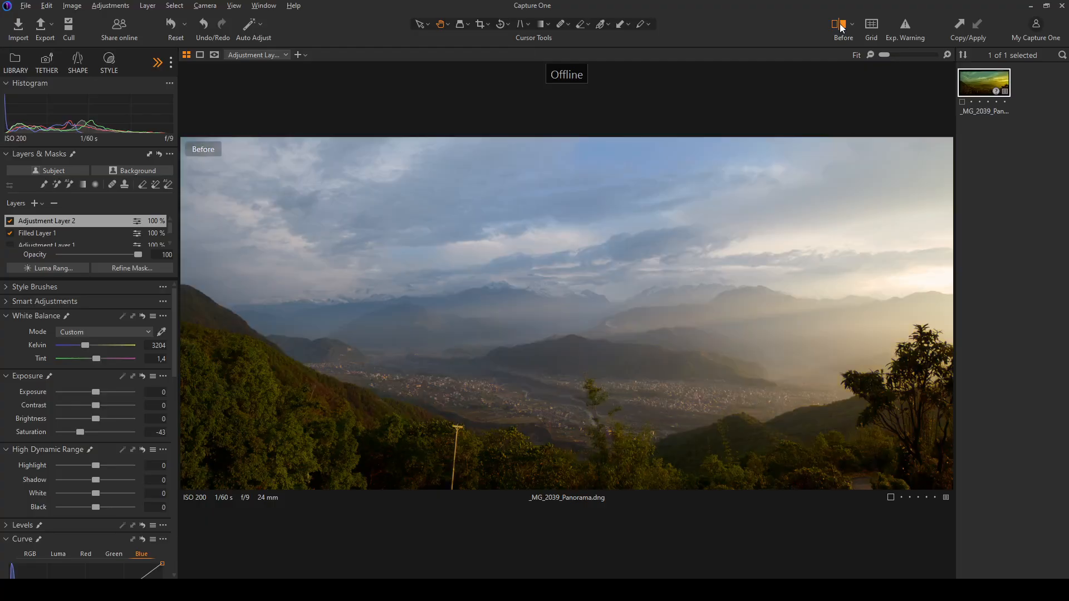
click(841, 28)
click(841, 28)
click(841, 27)
click(841, 28)
click(841, 28)
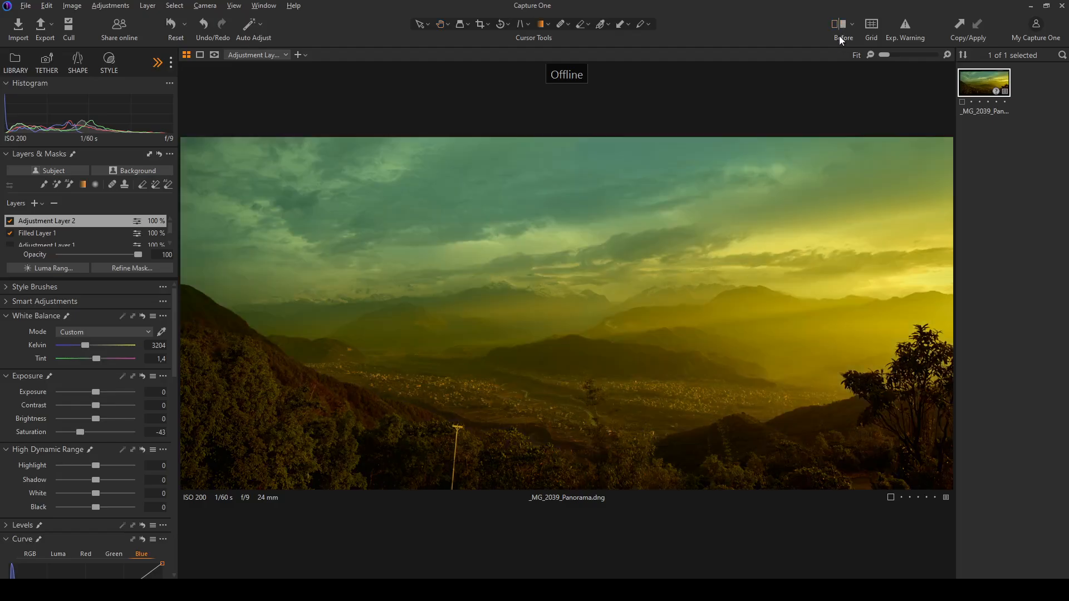